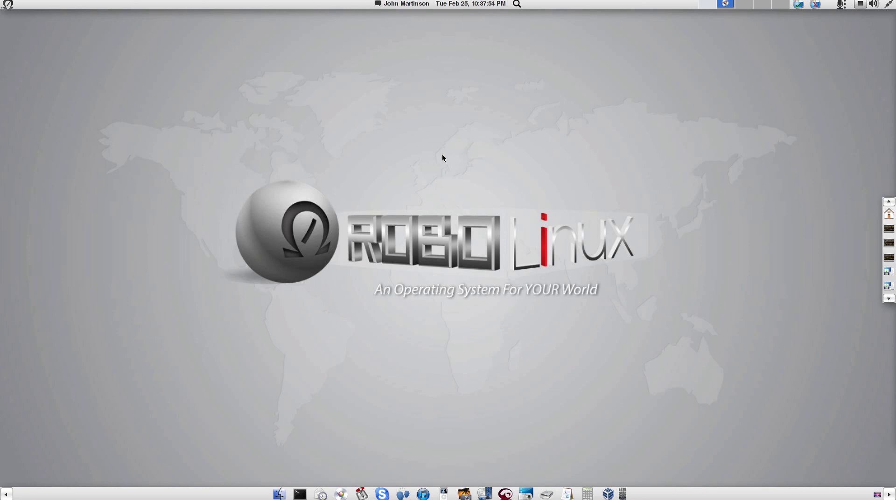
Step: Look into the home folder's Downloads directory, then close that window
{"action": "left_click", "coordinate": [8, 4]}
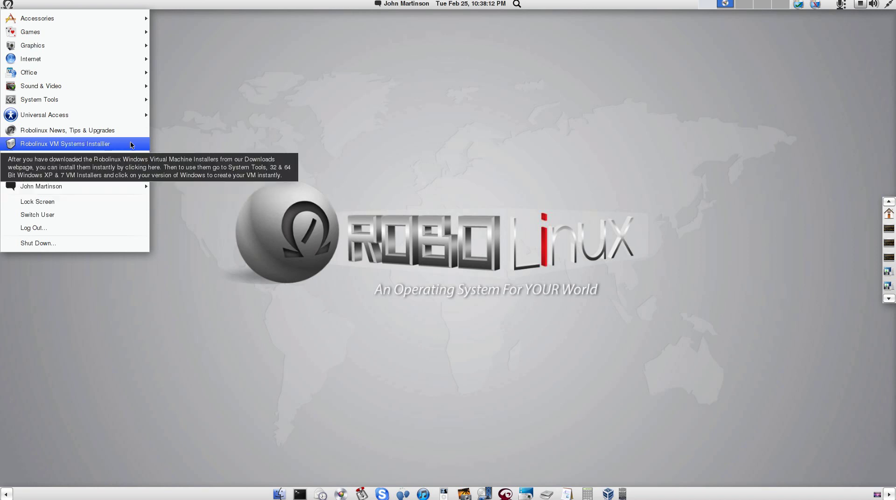
{"action": "mouse_move", "coordinate": [39, 99]}
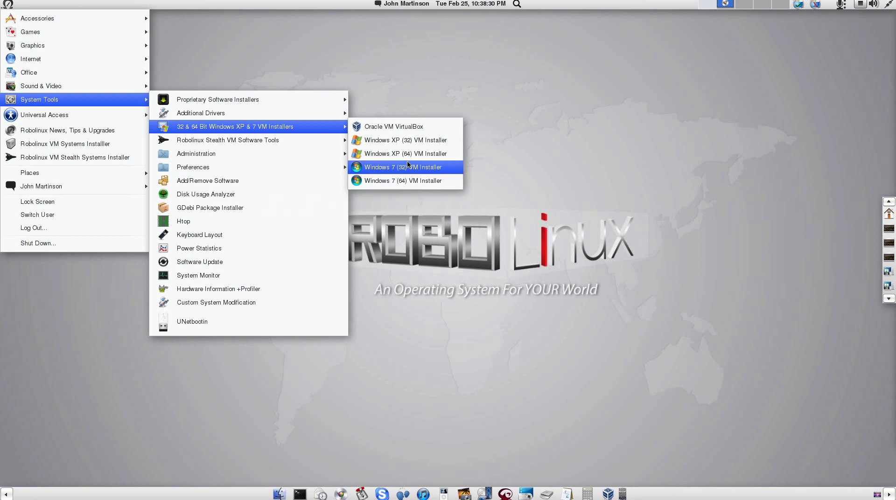
{"action": "mouse_move", "coordinate": [228, 140]}
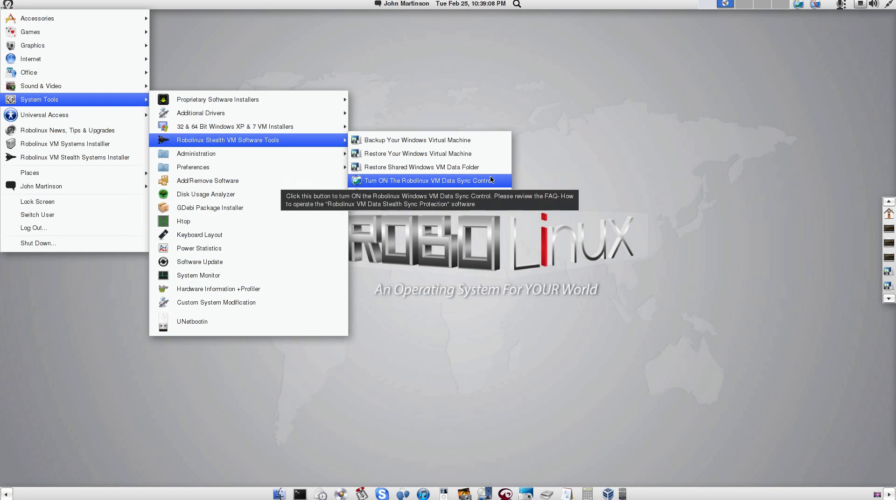
{"action": "left_click", "coordinate": [598, 138]}
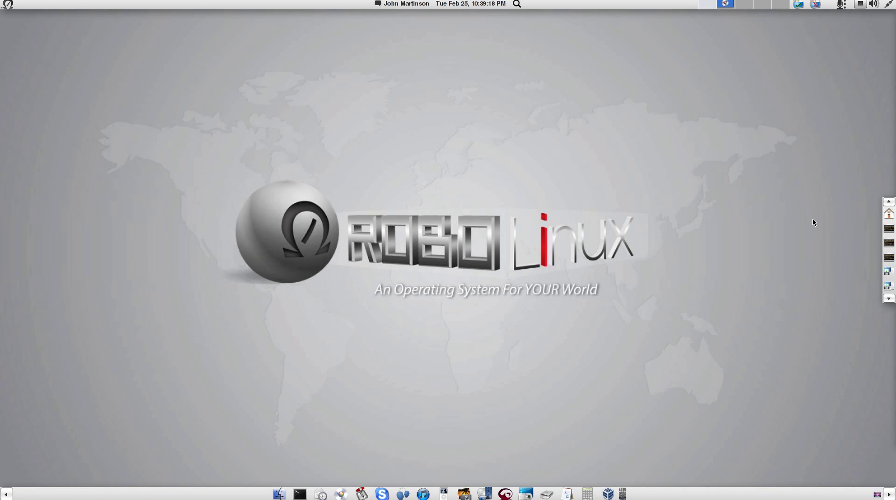
{"action": "left_click", "coordinate": [886, 216]}
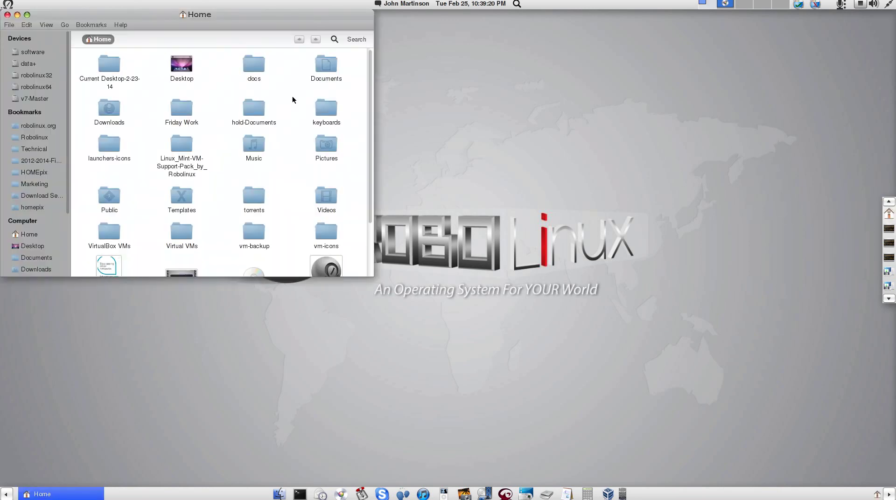
{"action": "double_click", "coordinate": [116, 99]}
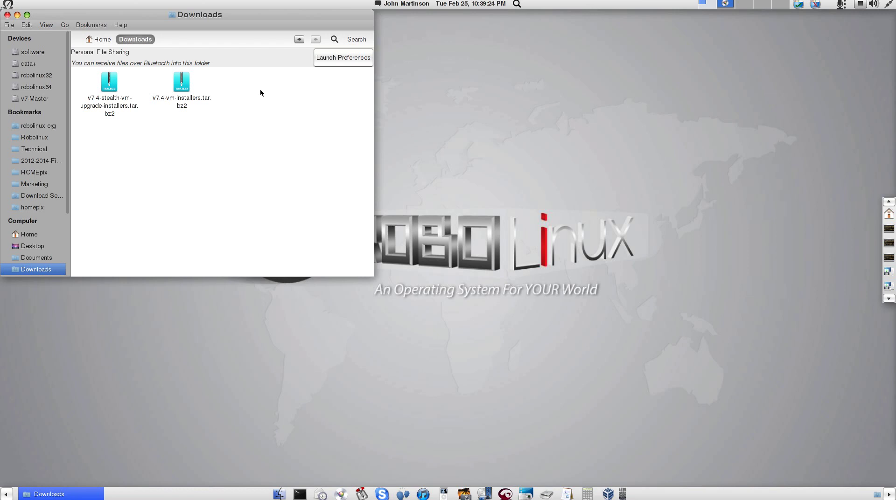
{"action": "left_click_drag", "start_coordinate": [252, 17], "coordinate": [473, 62]}
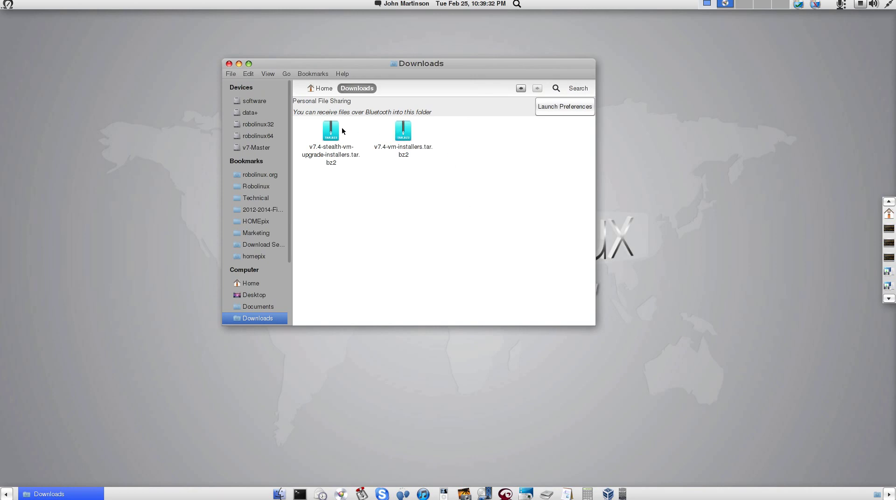
{"action": "left_click", "coordinate": [229, 64]}
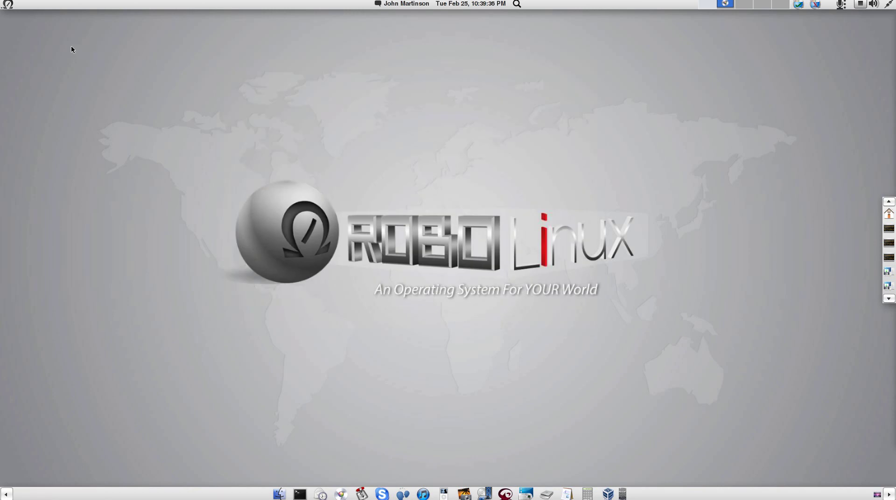
Step: Run the Robolinux VM Systems Installer with the sudo password and confirm the Windows VM installers are ready
{"action": "left_click", "coordinate": [8, 5]}
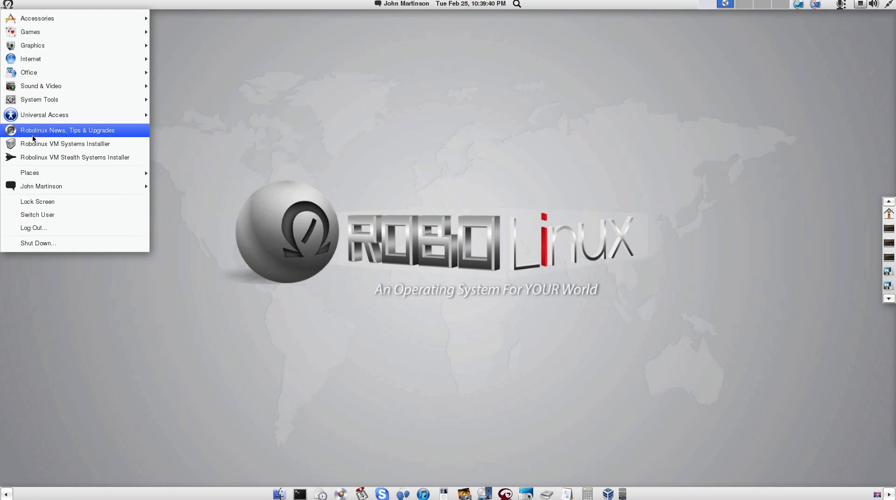
{"action": "left_click", "coordinate": [120, 145]}
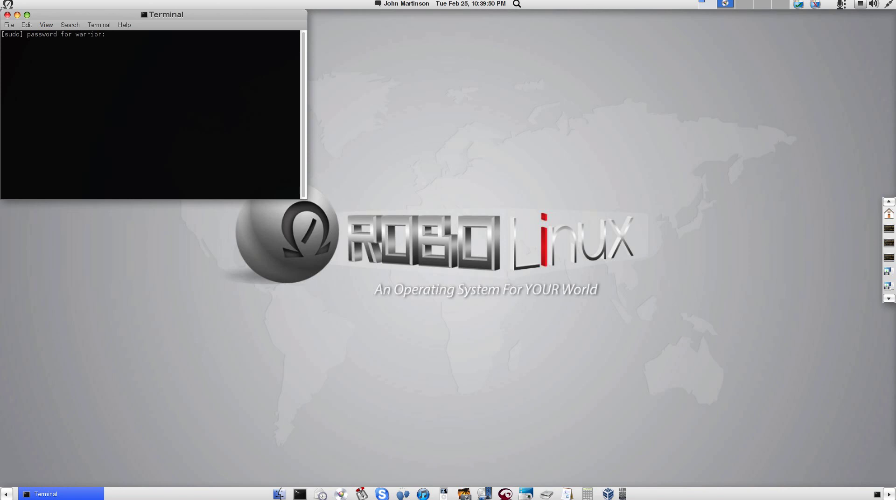
{"action": "key", "text": "Return"}
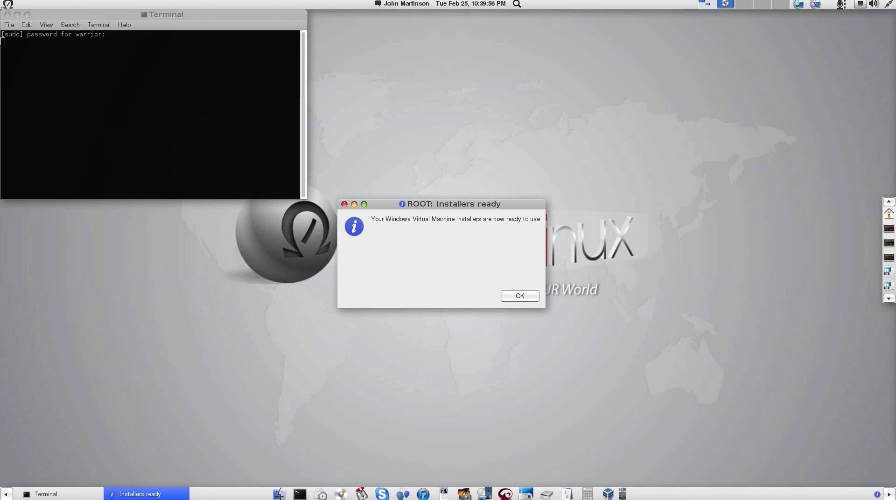
{"action": "key", "text": "Return"}
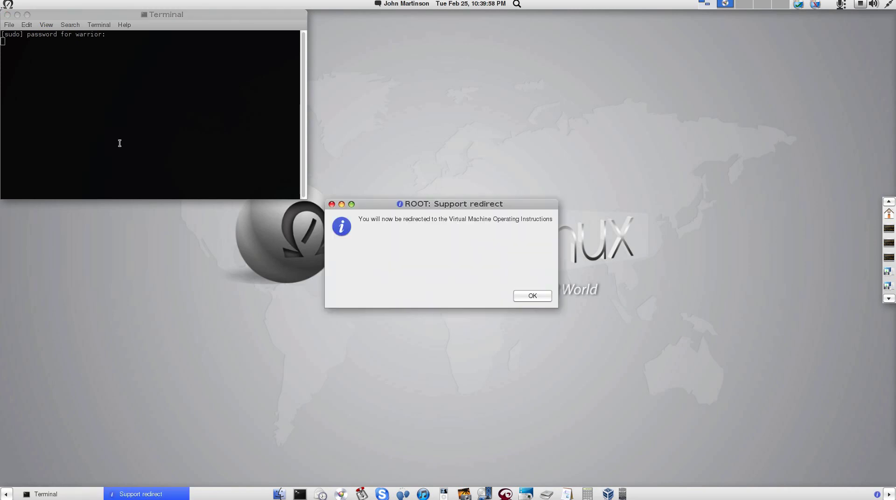
Step: Accept the redirect, review the one-click Windows XP/7 VM instructions page, then close Chrome
{"action": "key", "text": "Return"}
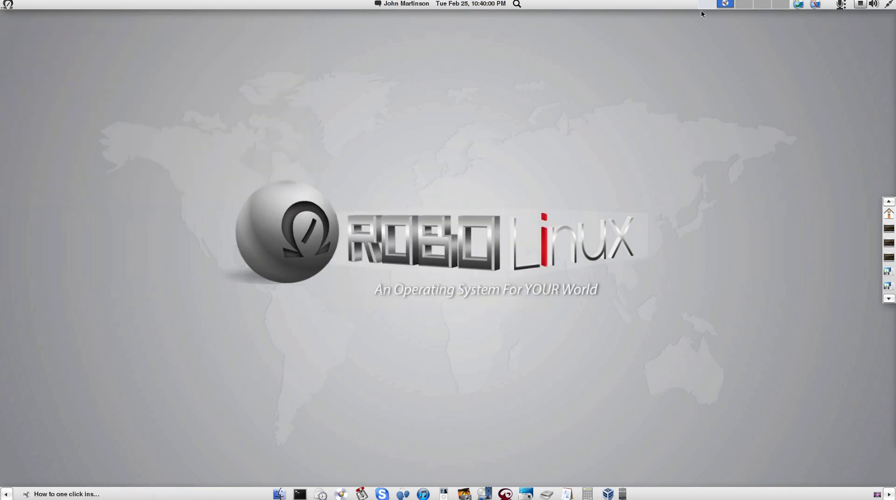
{"action": "scroll", "coordinate": [573, 329], "scroll_direction": "down", "scroll_amount": 5}
{"action": "scroll", "coordinate": [573, 329], "scroll_direction": "down", "scroll_amount": 2}
{"action": "scroll", "coordinate": [465, 308], "scroll_direction": "down", "scroll_amount": 2}
{"action": "scroll", "coordinate": [496, 319], "scroll_direction": "down", "scroll_amount": 1}
{"action": "scroll", "coordinate": [560, 271], "scroll_direction": "up", "scroll_amount": 2}
{"action": "scroll", "coordinate": [740, 138], "scroll_direction": "up", "scroll_amount": 4}
{"action": "scroll", "coordinate": [740, 139], "scroll_direction": "up", "scroll_amount": 3}
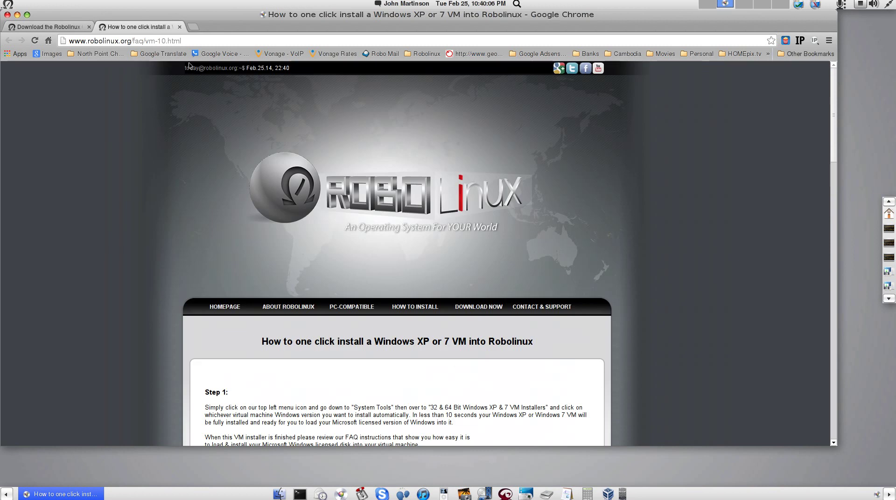
{"action": "left_click", "coordinate": [179, 27]}
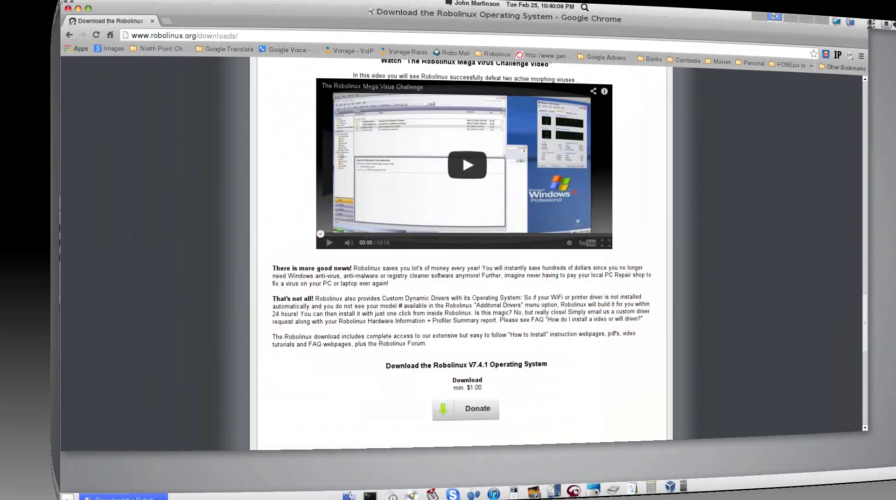
{"action": "key", "text": "ctrl+alt+Left"}
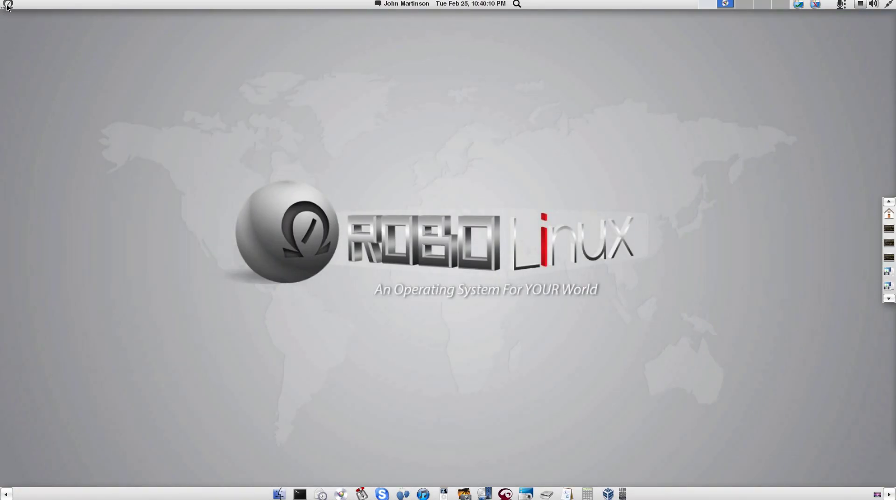
Step: Launch the VM Stealth Systems Installer from the Omega menu, authenticate, and confirm Stealth VM Tools ready
{"action": "left_click", "coordinate": [8, 4]}
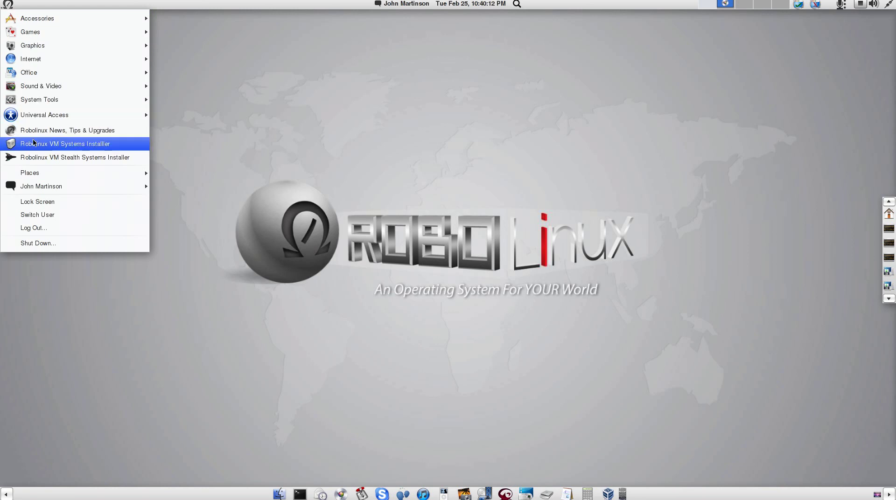
{"action": "left_click", "coordinate": [132, 160]}
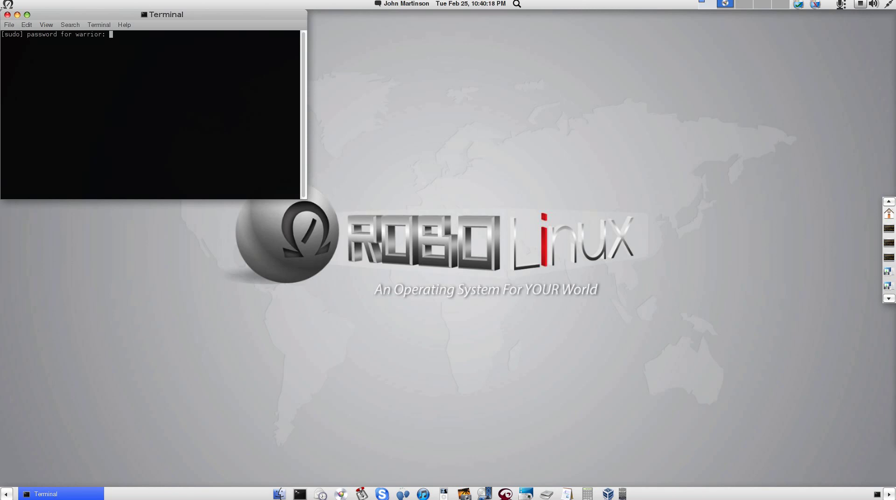
{"action": "key", "text": "Return"}
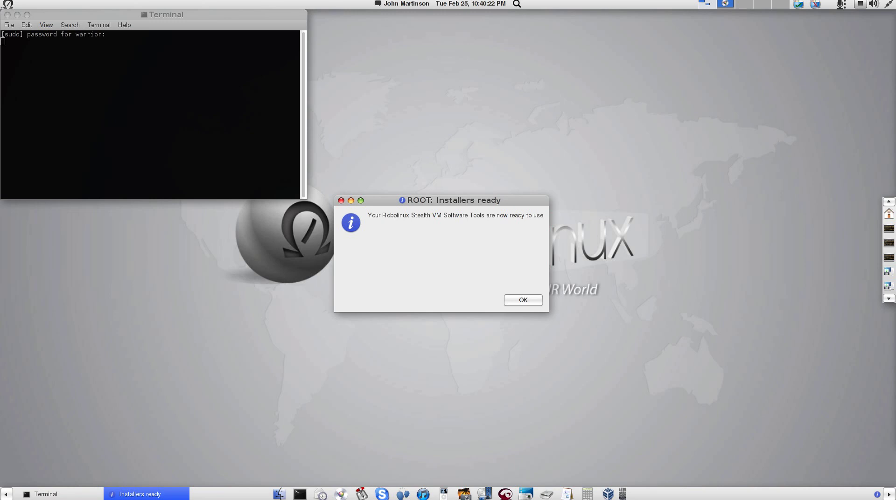
{"action": "key", "text": "Return"}
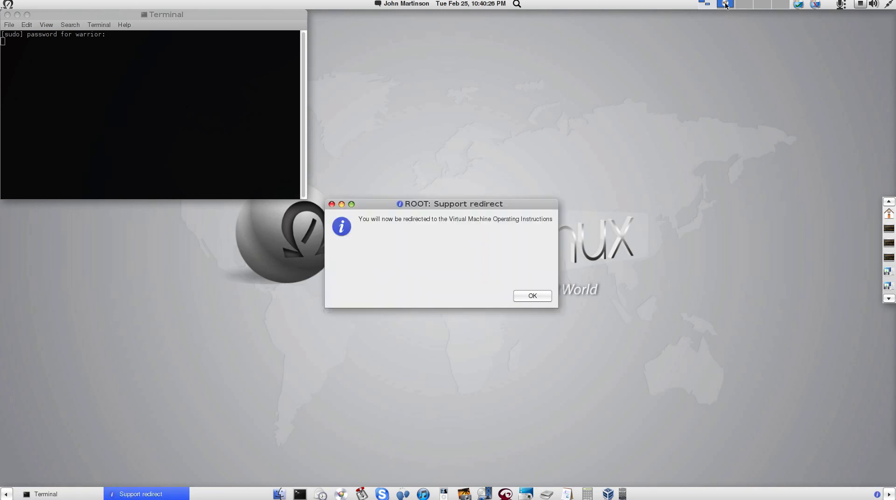
Step: Accept the support redirect and scroll the vm-support page down to its six Windows VM tutorials
{"action": "key", "text": "Return"}
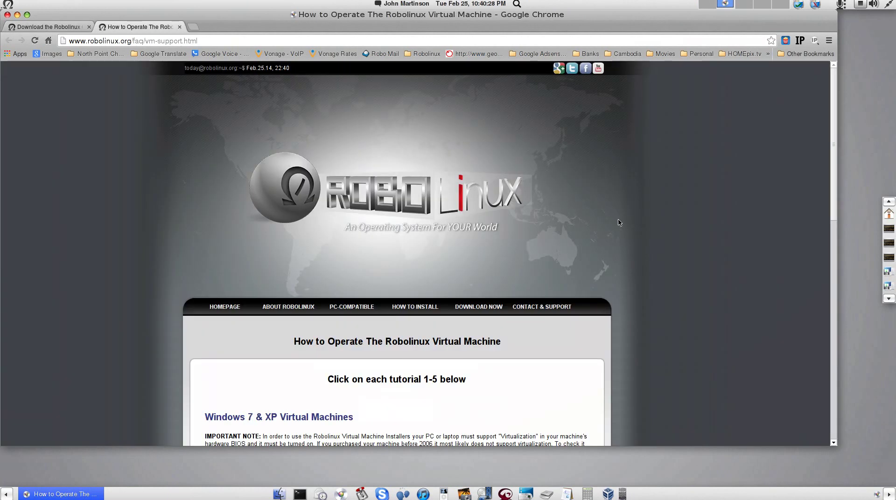
{"action": "scroll", "coordinate": [667, 241], "scroll_direction": "down", "scroll_amount": 3}
{"action": "scroll", "coordinate": [666, 241], "scroll_direction": "down", "scroll_amount": 2}
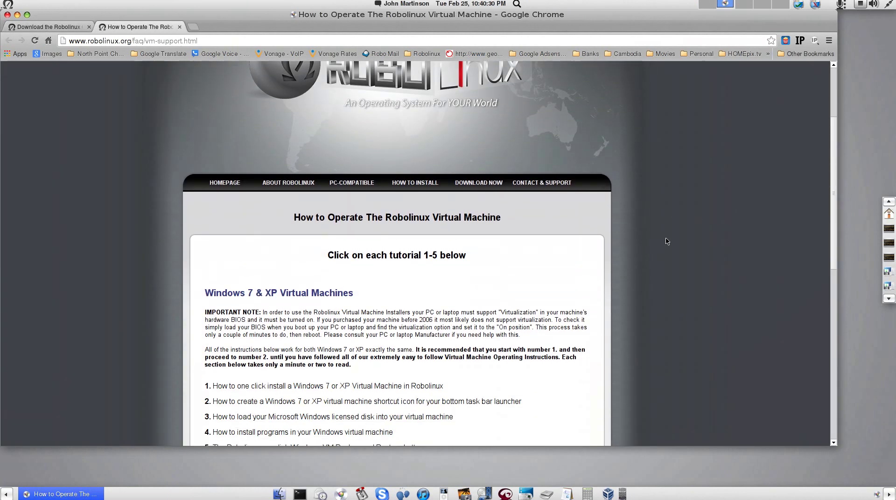
{"action": "scroll", "coordinate": [491, 323], "scroll_direction": "down", "scroll_amount": 2}
{"action": "scroll", "coordinate": [491, 324], "scroll_direction": "down", "scroll_amount": 1}
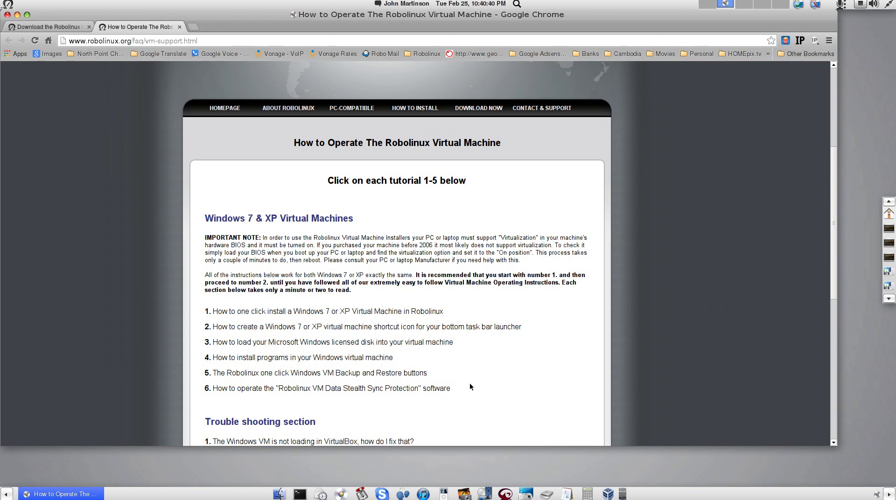
{"action": "key", "text": "alt+F4"}
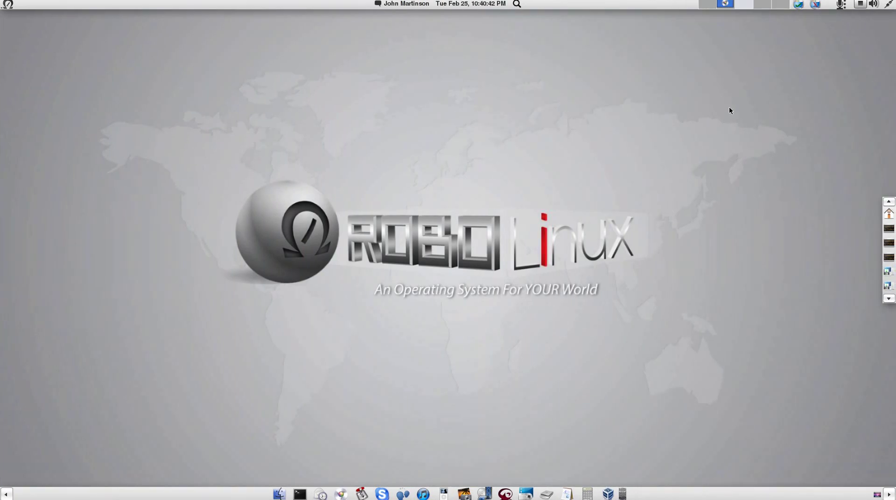